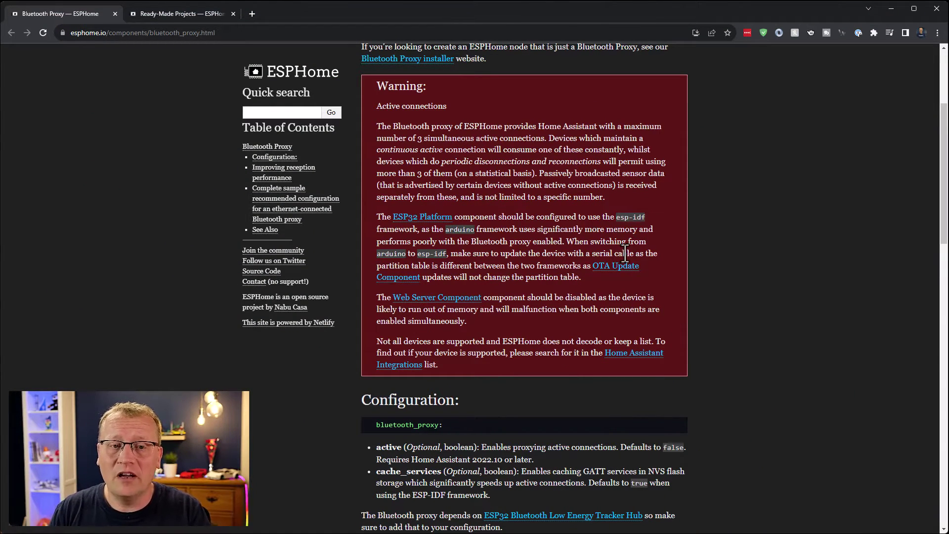
scroll(678, 221, "up", 4)
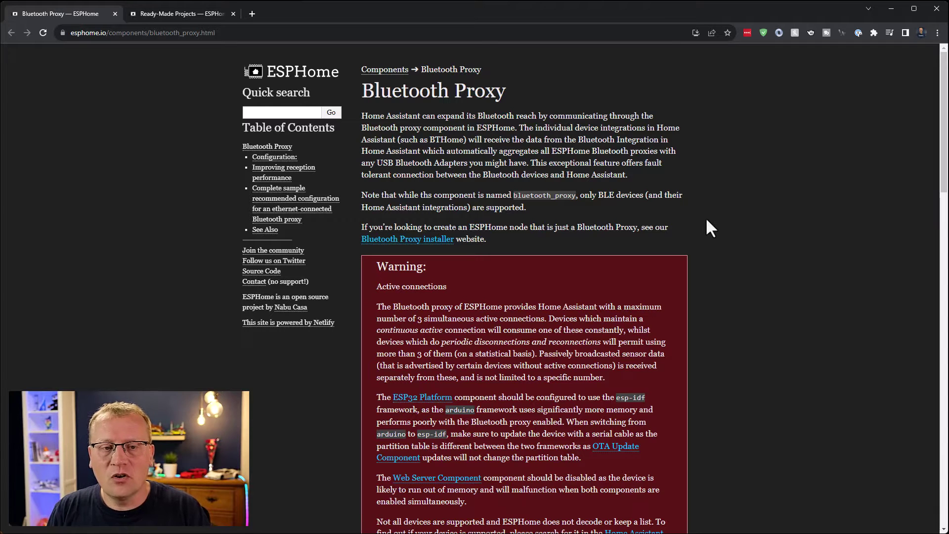
scroll(706, 220, "down", 2)
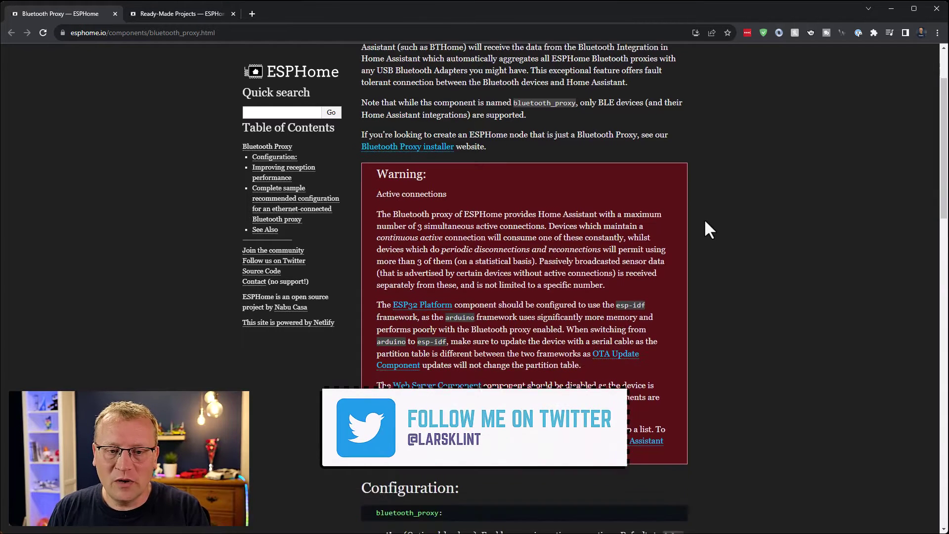
scroll(710, 230, "down", 7)
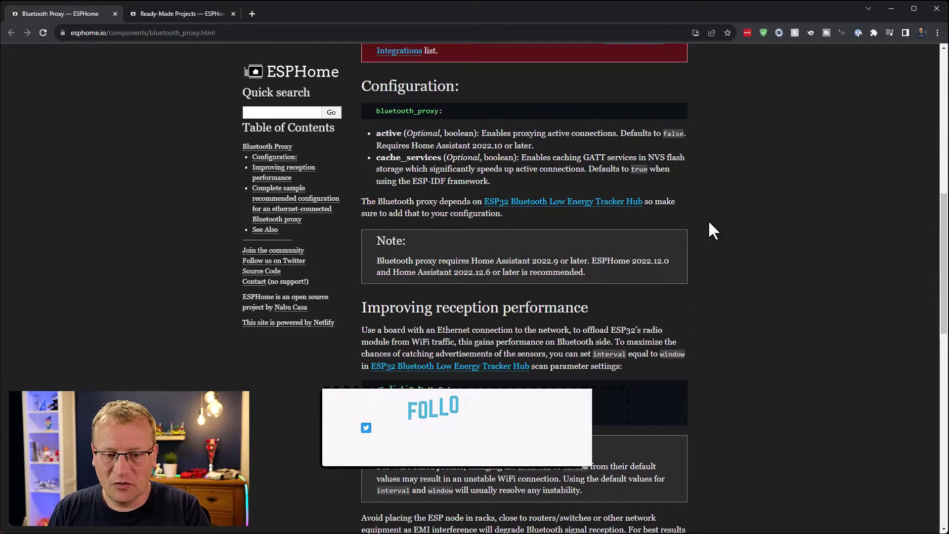
scroll(703, 283, "down", 1)
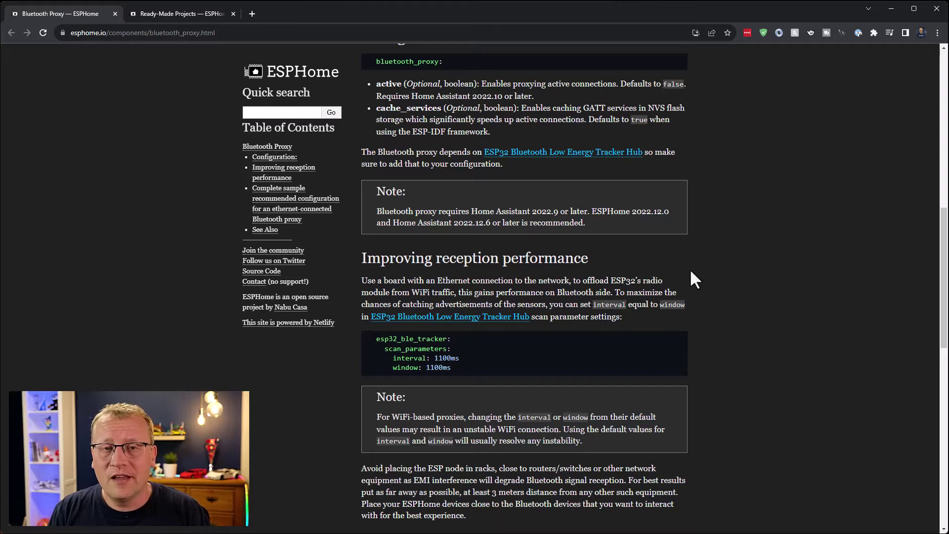
scroll(686, 273, "up", 5)
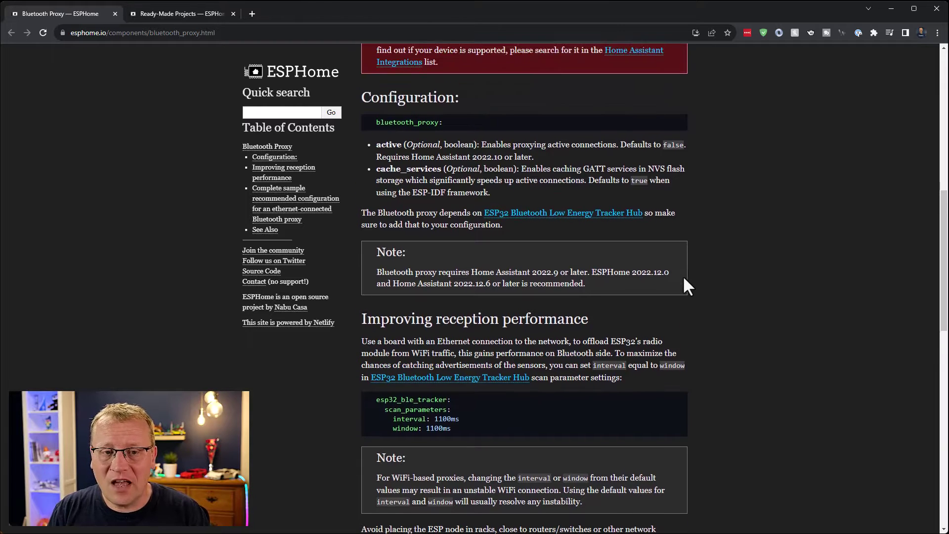
scroll(683, 280, "up", 6)
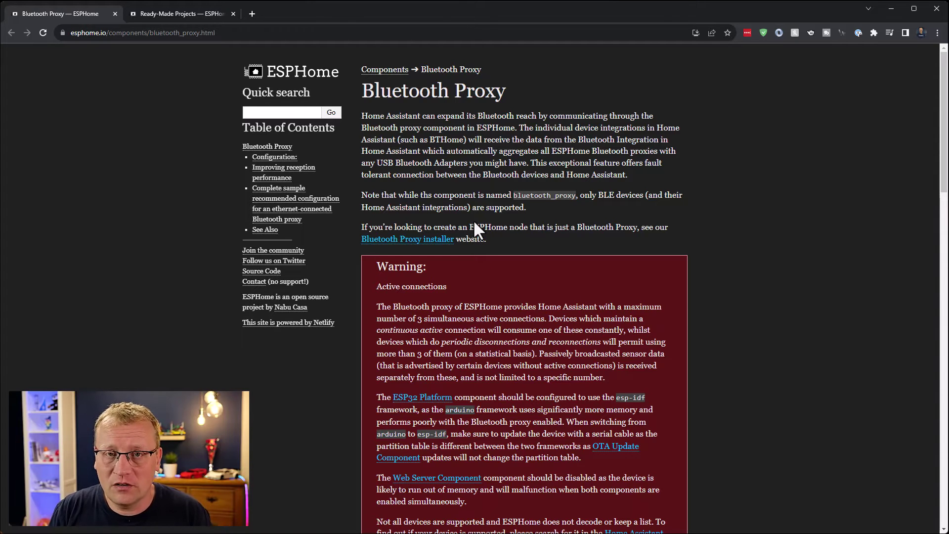
Step: Go to Ready-Made Projects and pick the Olimex board, scrolling through its description
left_click(173, 20)
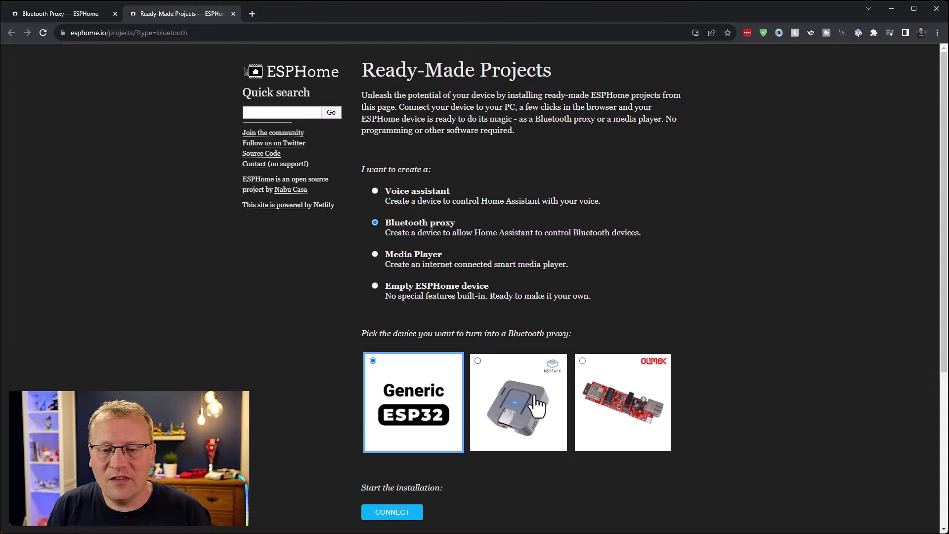
left_click(641, 383)
scroll(692, 386, "down", 2)
scroll(691, 380, "down", 2)
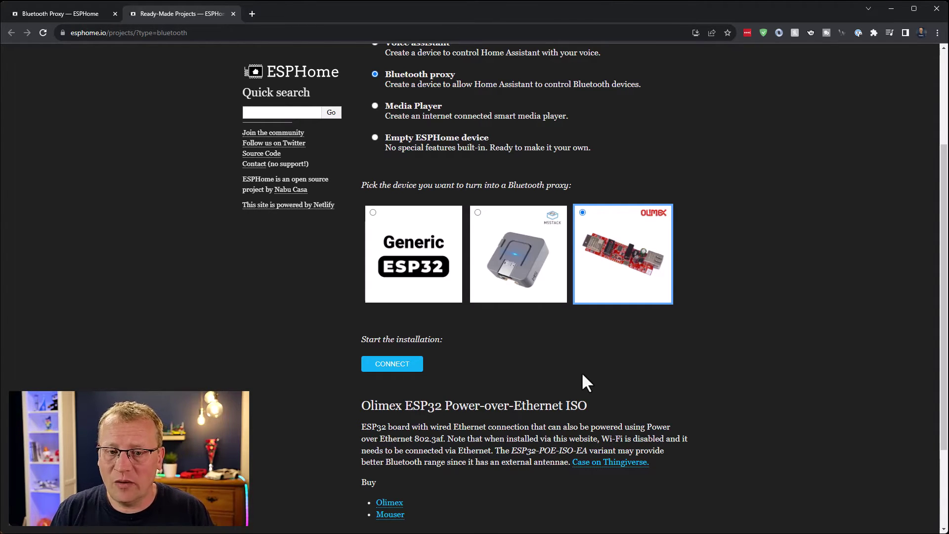
scroll(651, 381, "up", 2)
Step: Select the M5Stack Atom Lite card and scroll down to its installation details
left_click(538, 360)
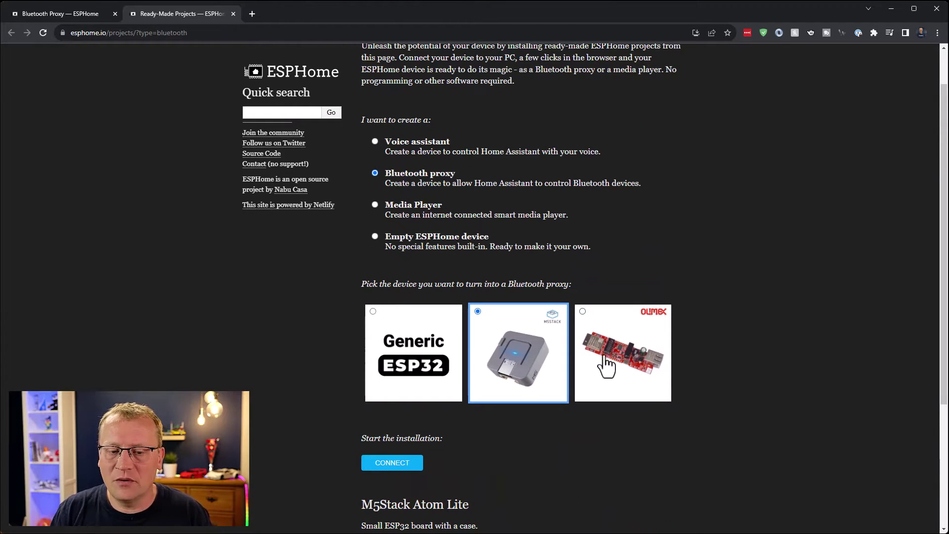
scroll(610, 365, "down", 3)
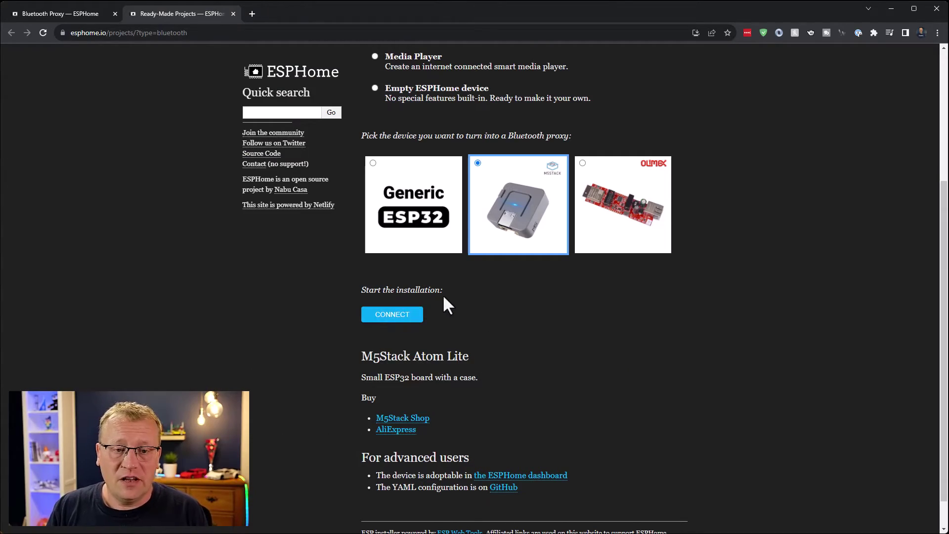
Step: Connect to the Atom Lite on USB Serial Port (COM6) and choose Install Bluetooth Proxy
left_click(390, 317)
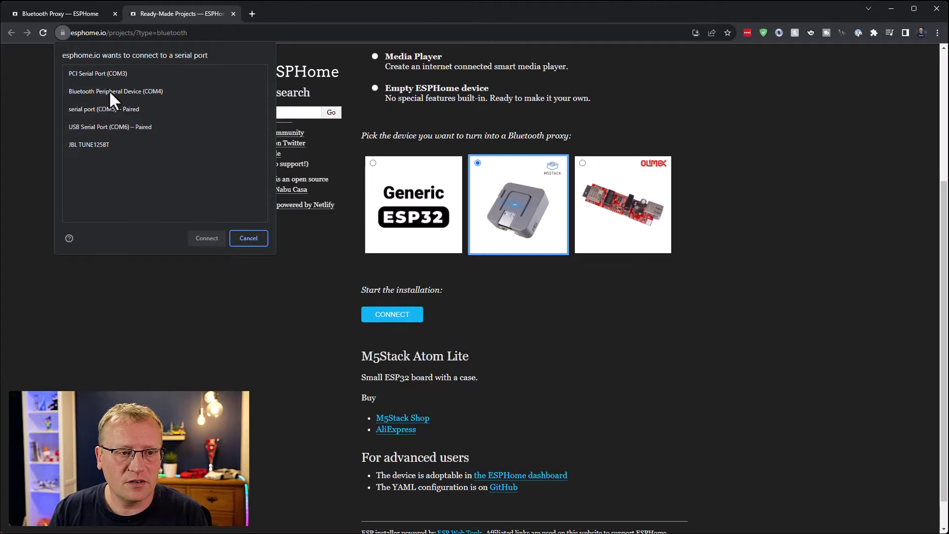
left_click(92, 127)
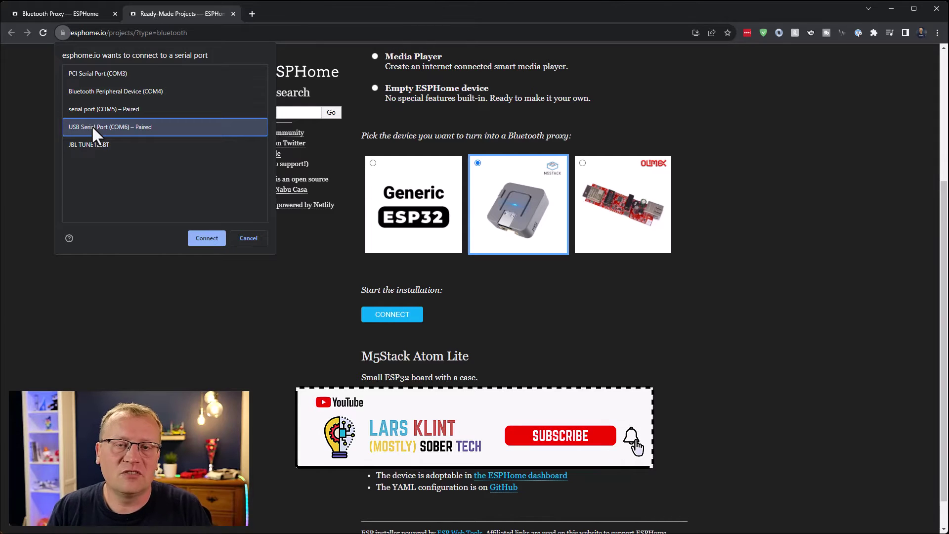
left_click(203, 237)
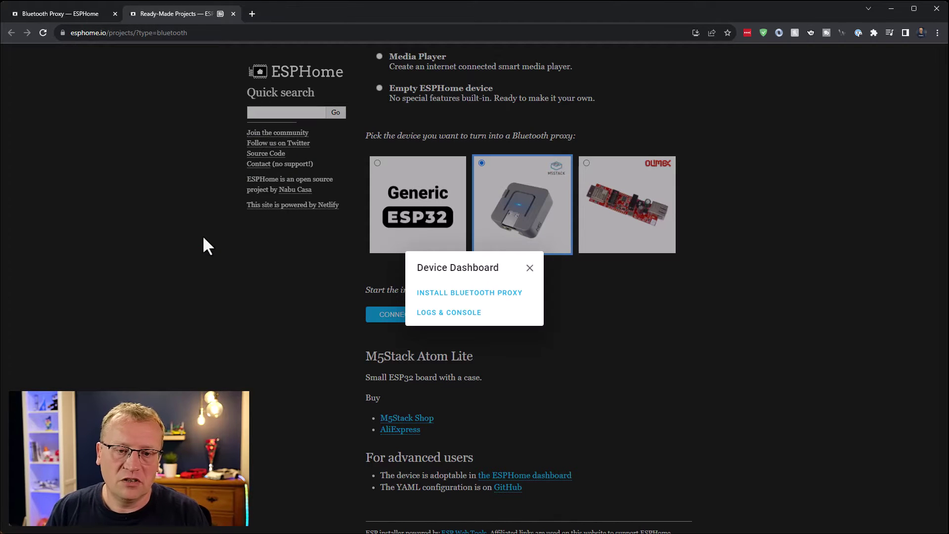
left_click(479, 293)
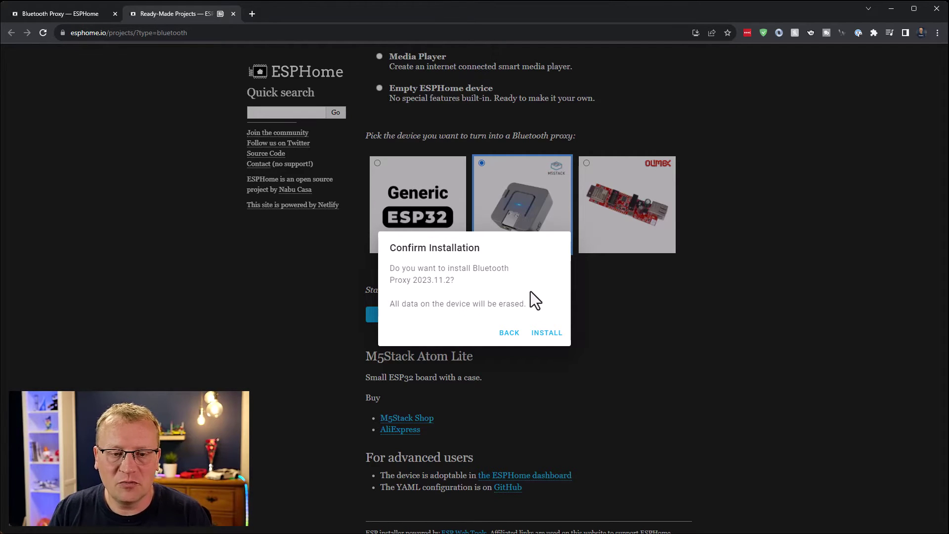
Step: Confirm the erase and install of Bluetooth Proxy 2023.11.2, waiting for Installation complete
left_click(546, 333)
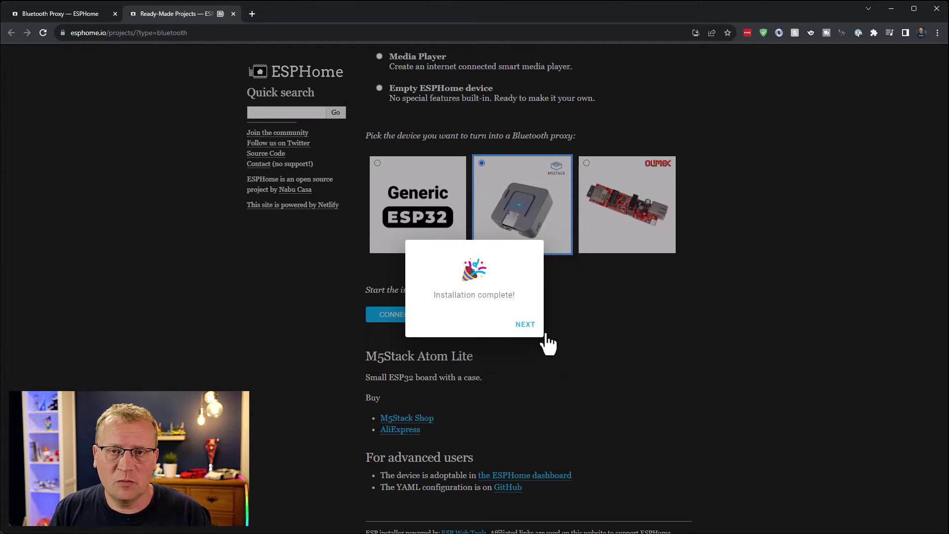
Step: Paste the IoT network password into the Wi-Fi settings and connect the Atom Lite
left_click(521, 331)
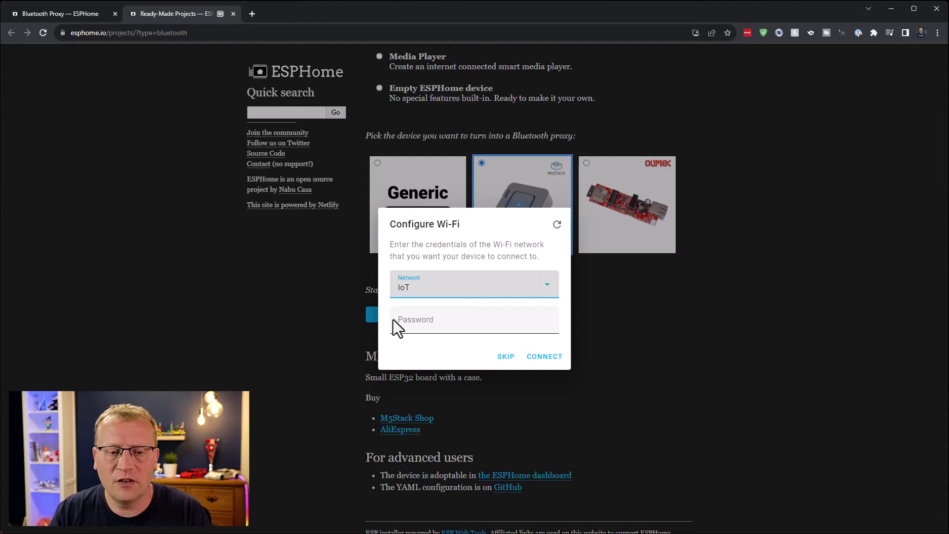
left_click(487, 318)
key("ctrl+v")
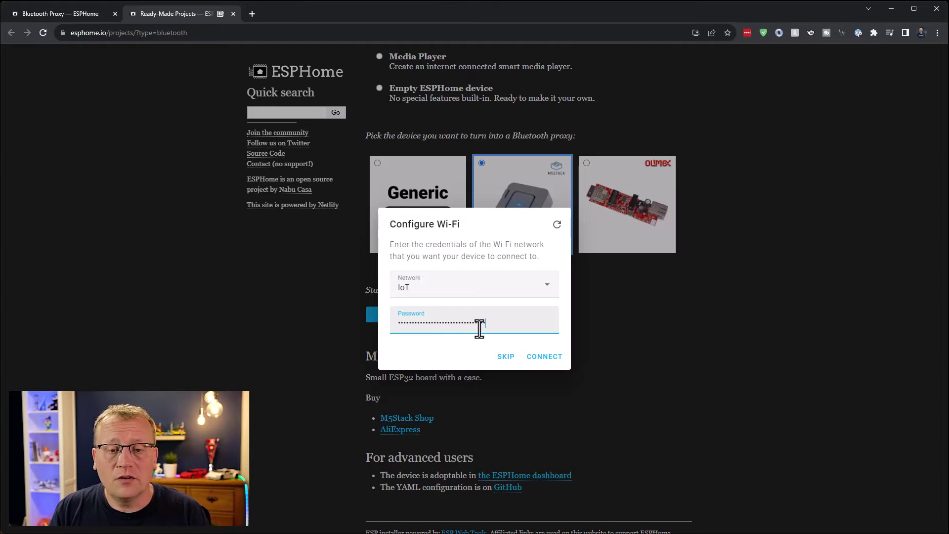
left_click(546, 359)
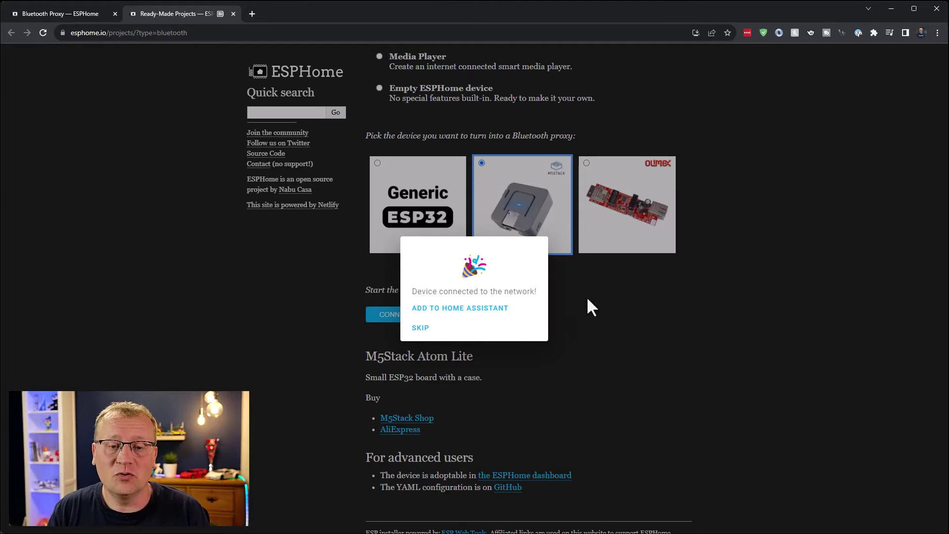
Step: Add the device to Home Assistant, confirm the ESPHome setup, and reach the Host field
left_click(448, 309)
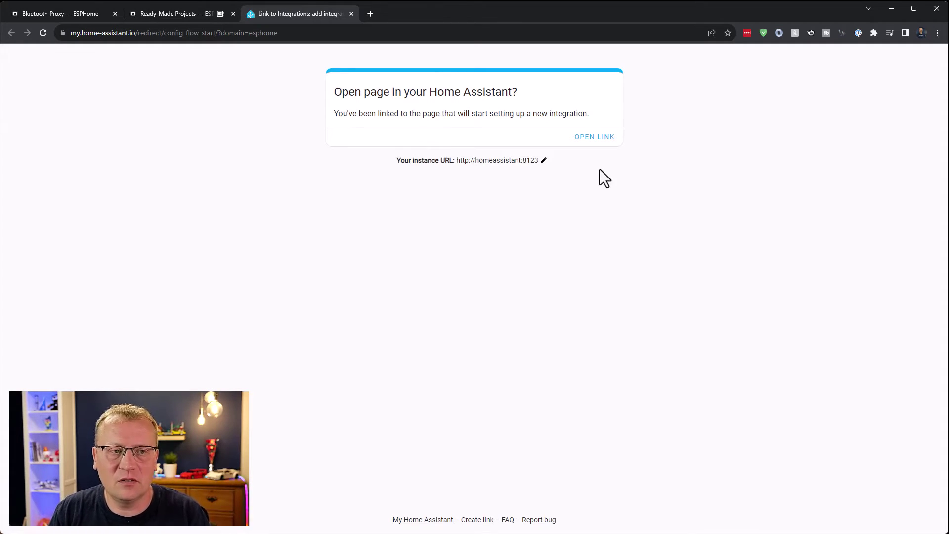
left_click(600, 141)
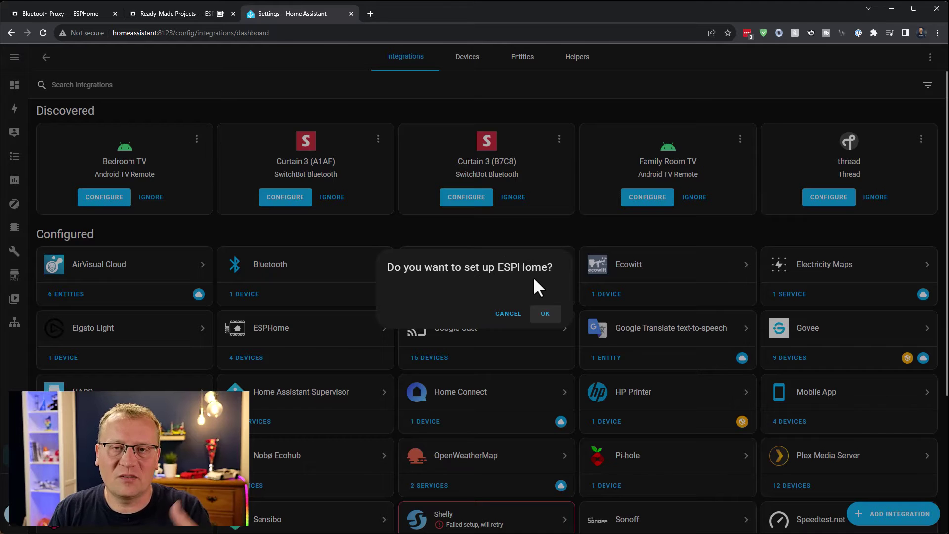
left_click(545, 315)
left_click(430, 287)
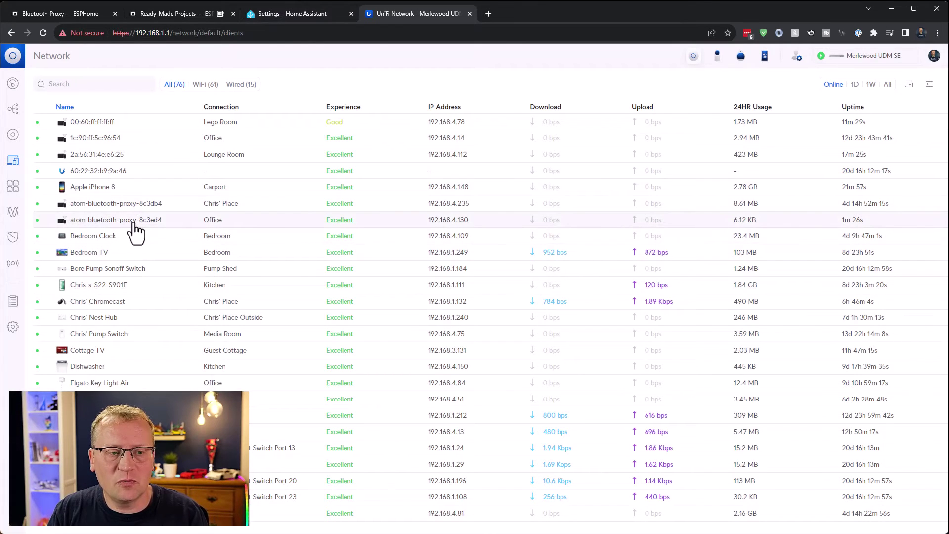
Step: Open atom-bluetooth-proxy-8c3ed4 in UniFi clients and select its IP 192.168.4.130
left_click(210, 224)
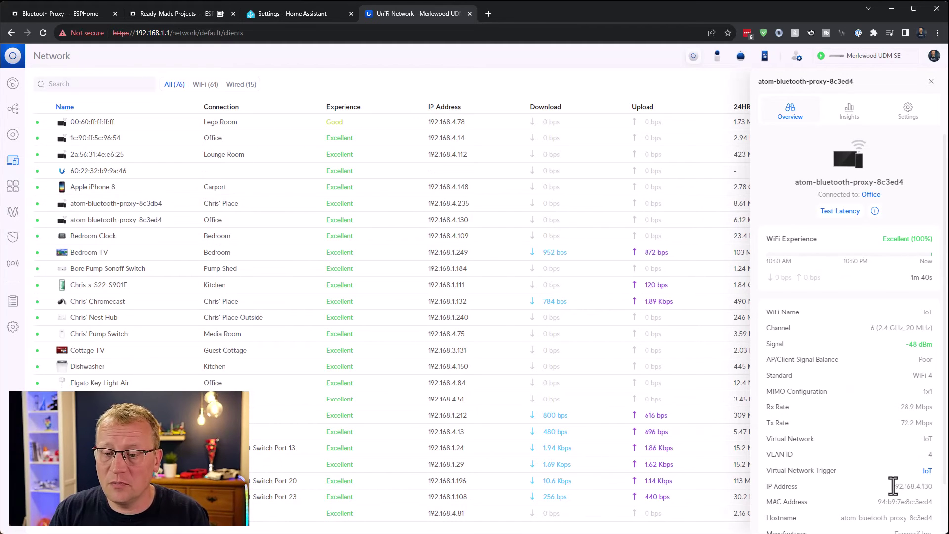
left_click_drag(892, 486, 933, 487)
key("ctrl+c")
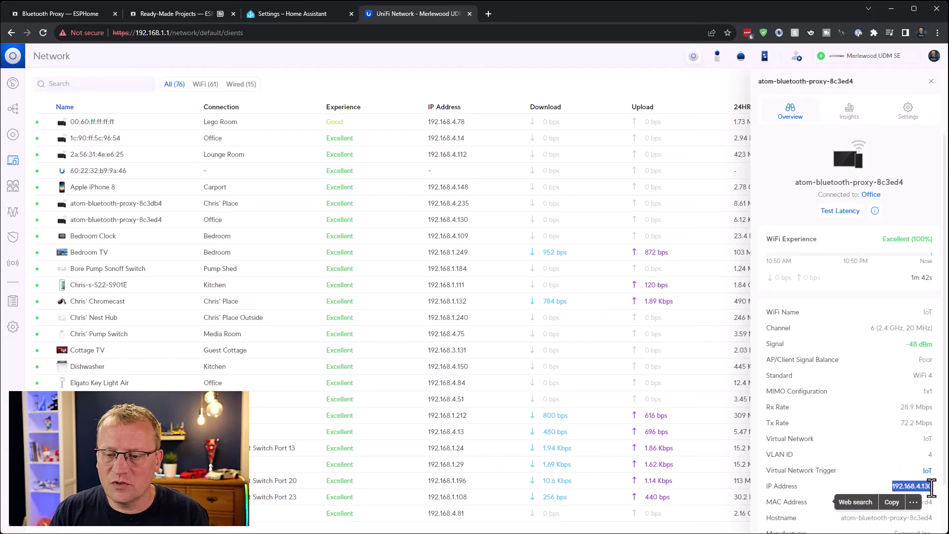
Step: Paste 192.168.4.130 as the ESPHome host in Home Assistant and submit
left_click(289, 15)
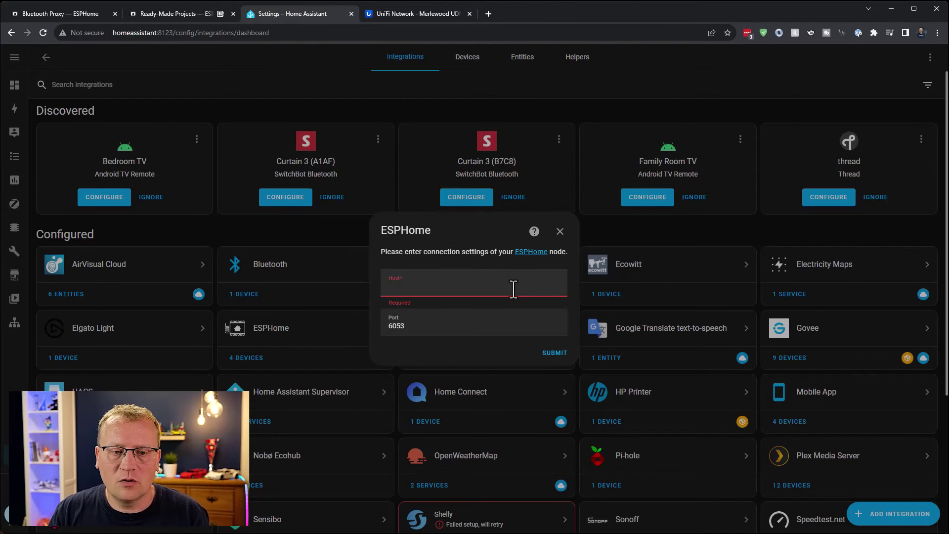
left_click(482, 295)
key("ctrl+v")
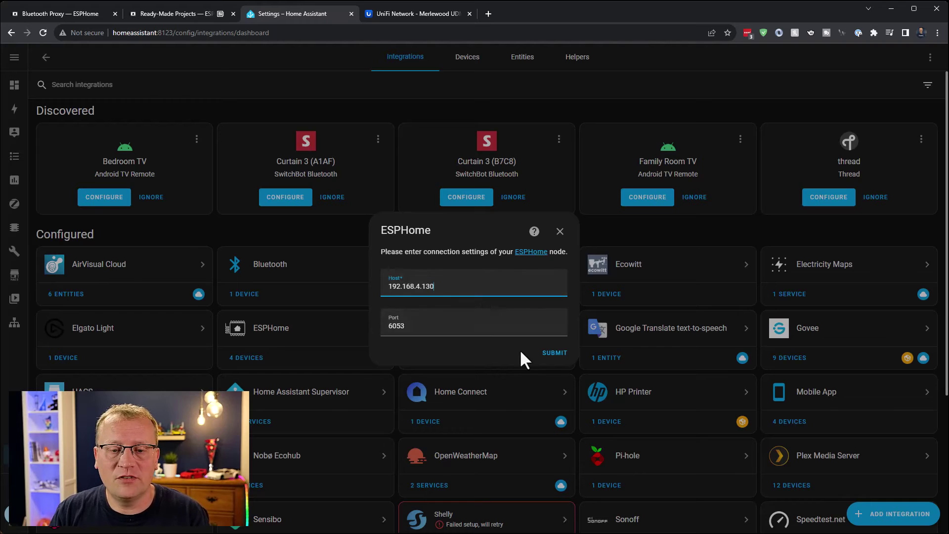
left_click(552, 355)
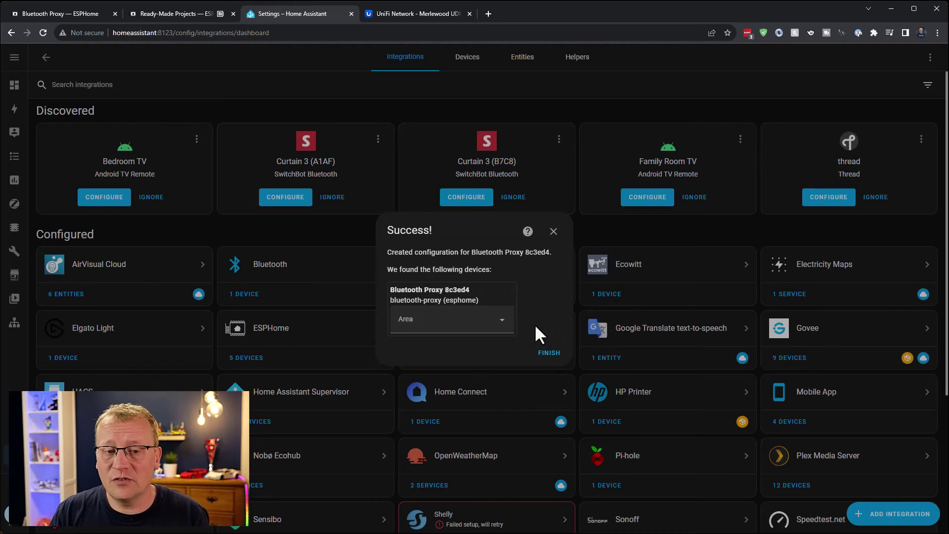
Step: Assign Bluetooth Proxy 8c3ed4 to the Lars Office area and finish setup
left_click(502, 326)
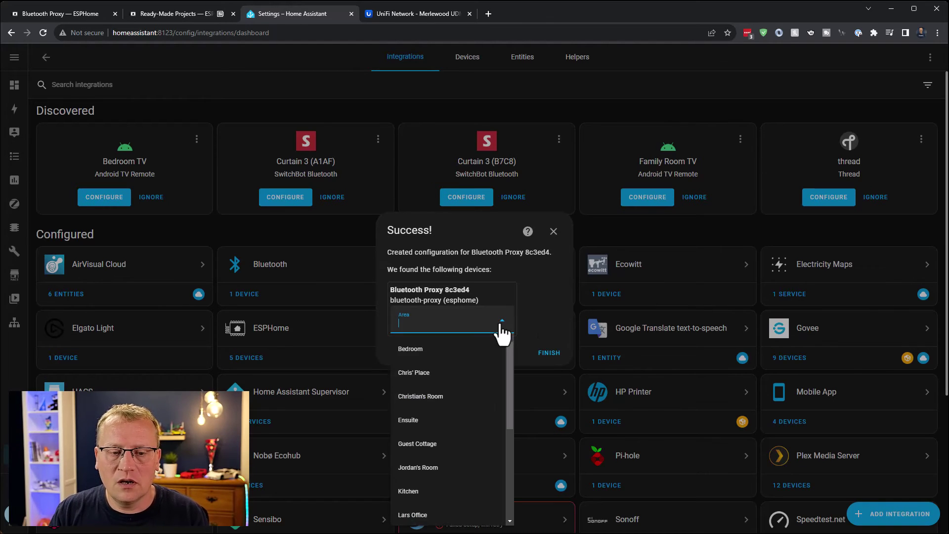
scroll(459, 462, "down", 2)
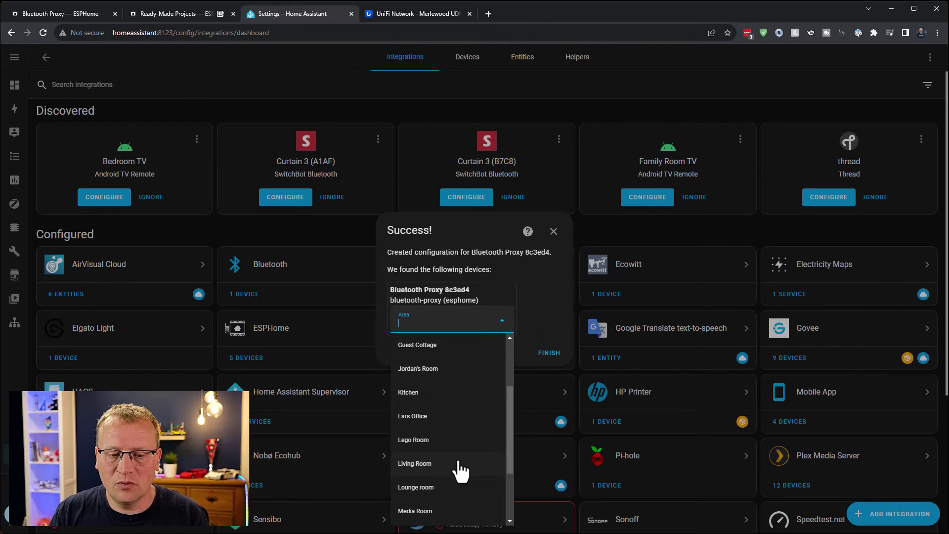
left_click(417, 417)
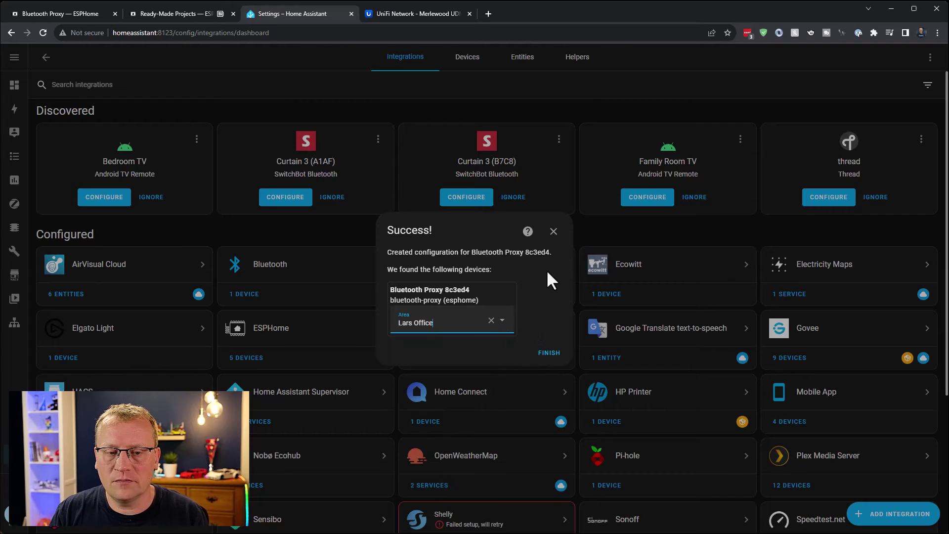
left_click(550, 354)
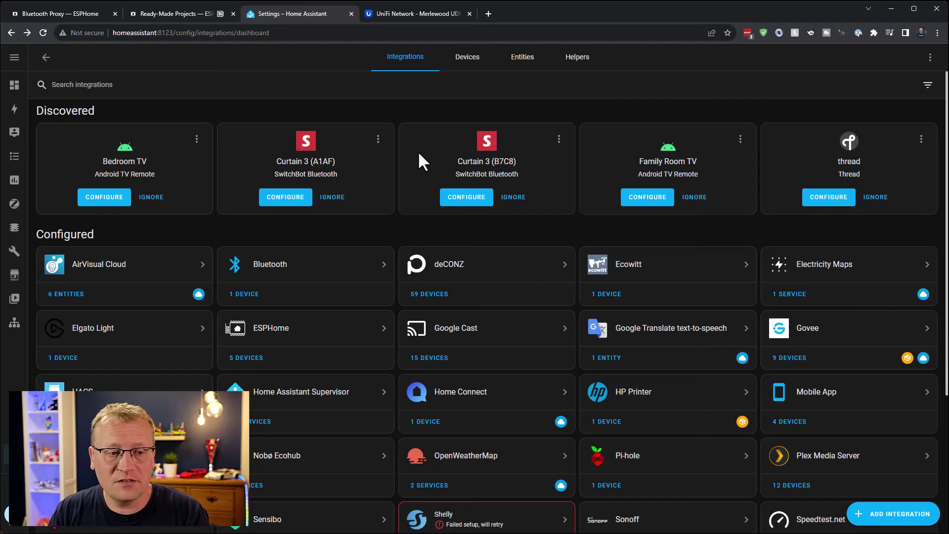
Step: Open the ESPHome integration and go to the Bluetooth Proxy 8c3ed4 device page
left_click(278, 340)
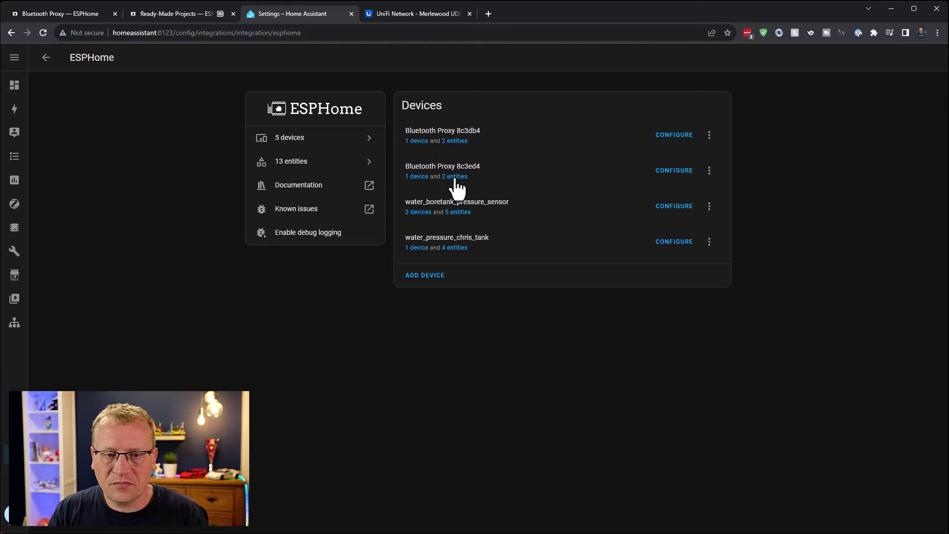
left_click(420, 178)
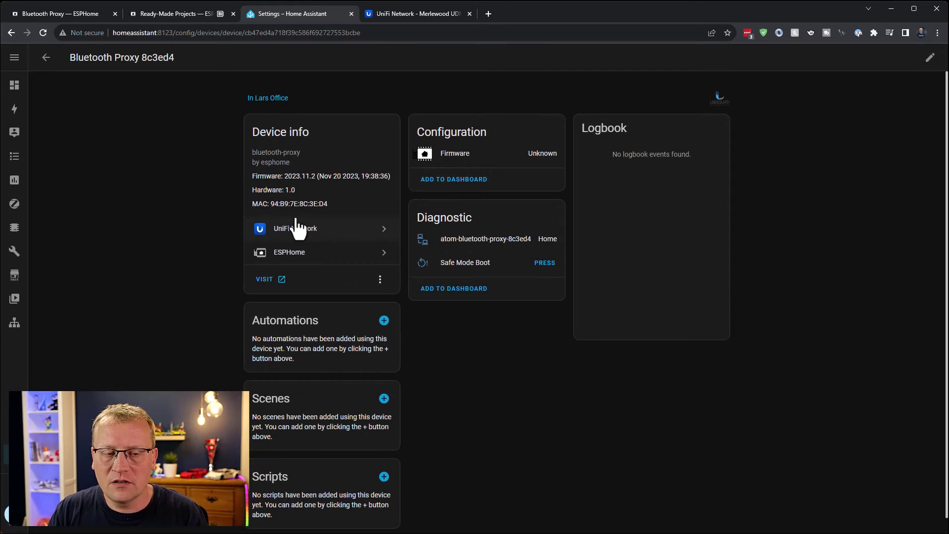